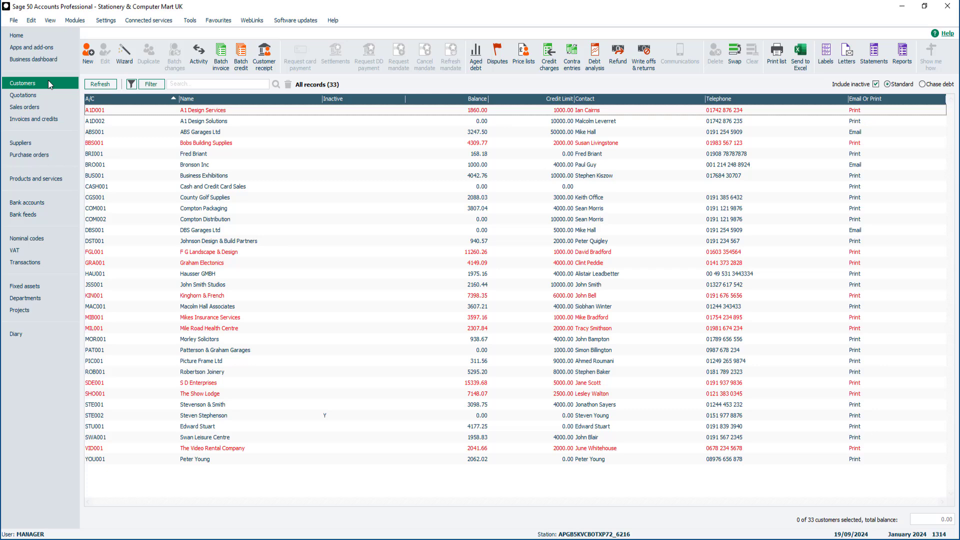
Start a customer receipt from the bank accounts list and choose Bank Current Account as the receiving bank
left_click(68, 203)
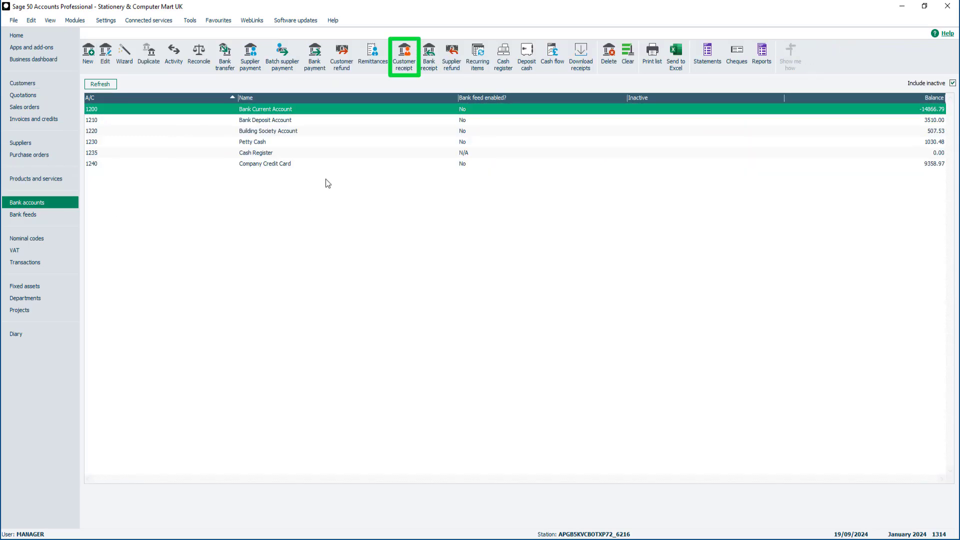
left_click(404, 59)
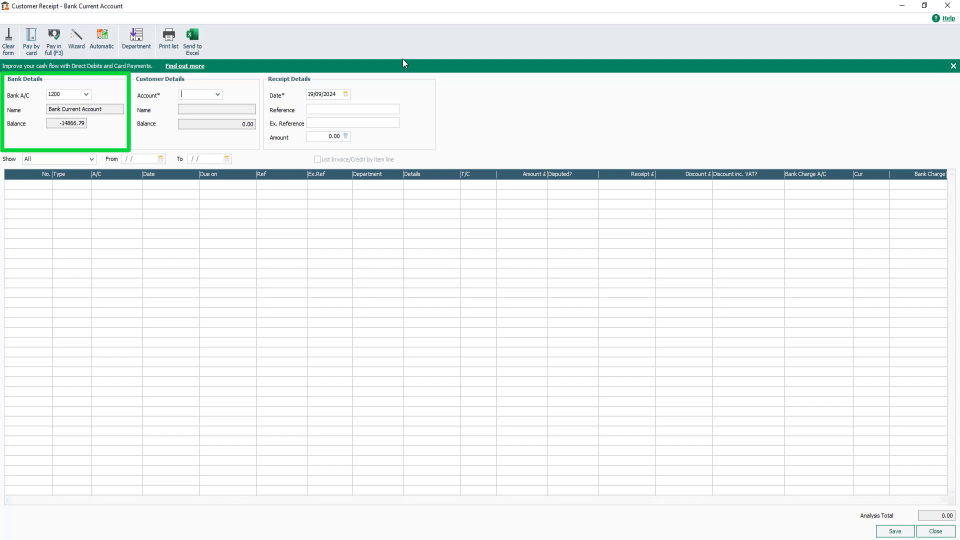
left_click(86, 95)
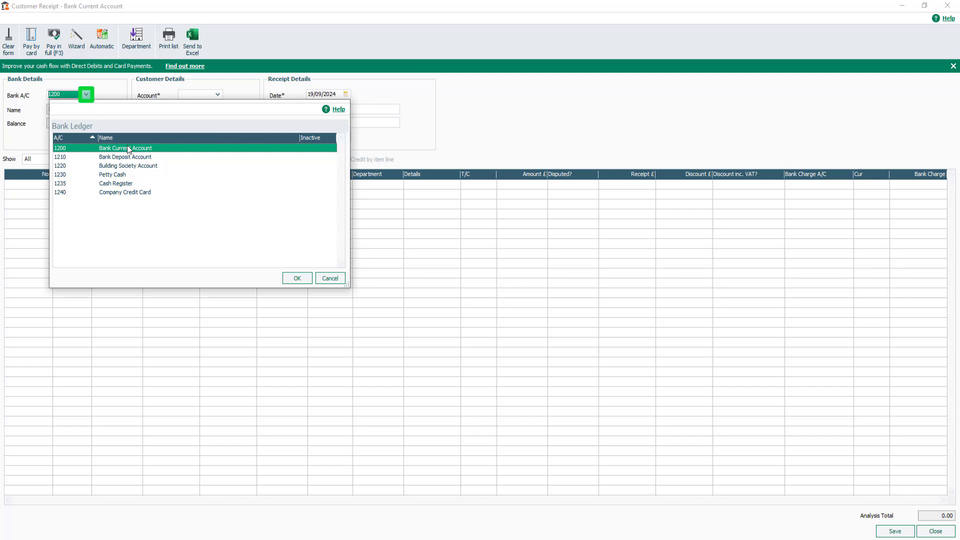
left_click(299, 281)
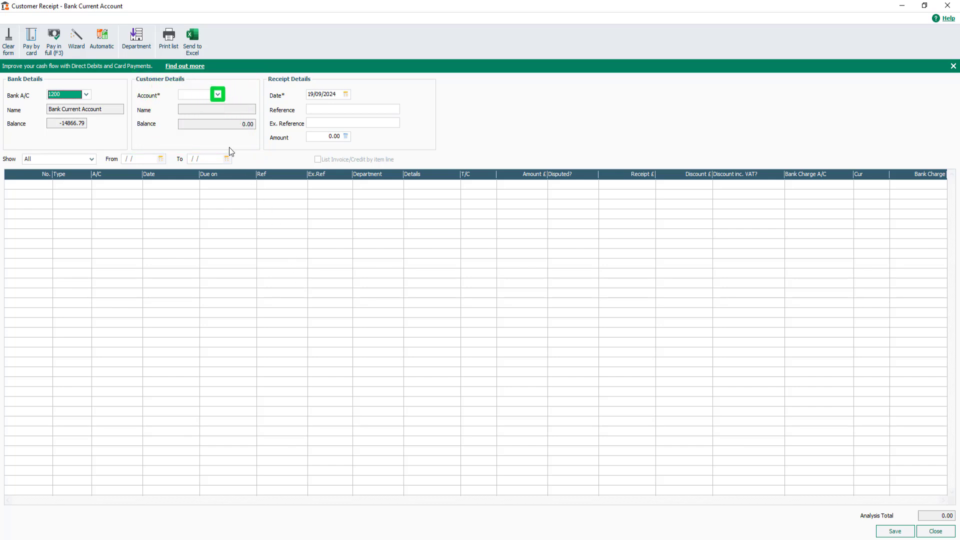
Search the customer accounts for "comp" and select Compton Packaging for the receipt
left_click(218, 95)
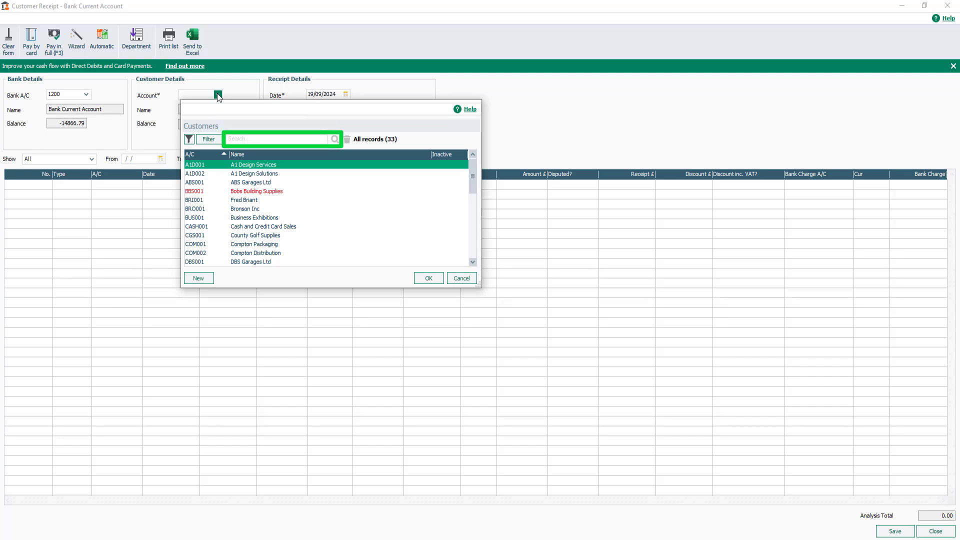
left_click(233, 137)
type("comp")
left_click(335, 139)
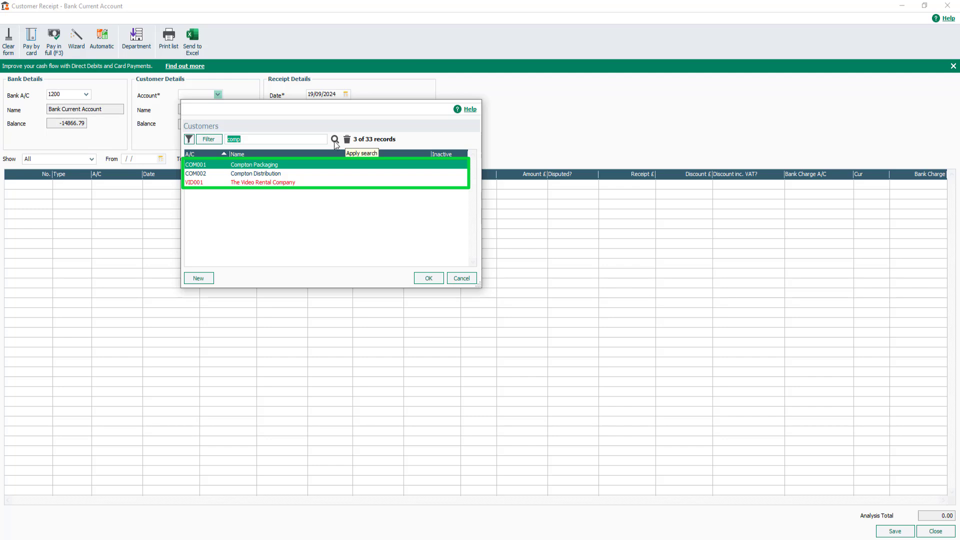
left_click(287, 163)
left_click(427, 281)
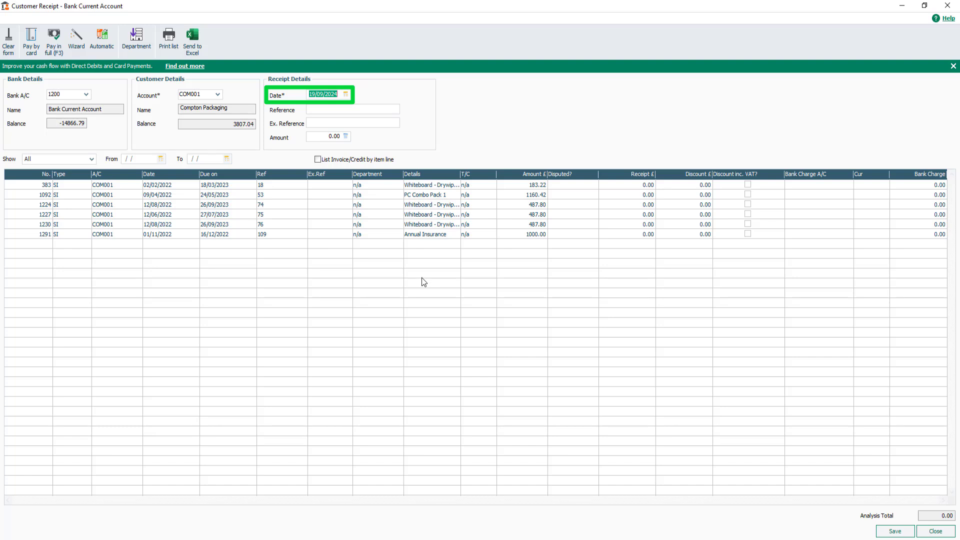
Keep 19/09/2024 as the receipt date and enter the reference BACS and the amount 2343.64
left_click(346, 94)
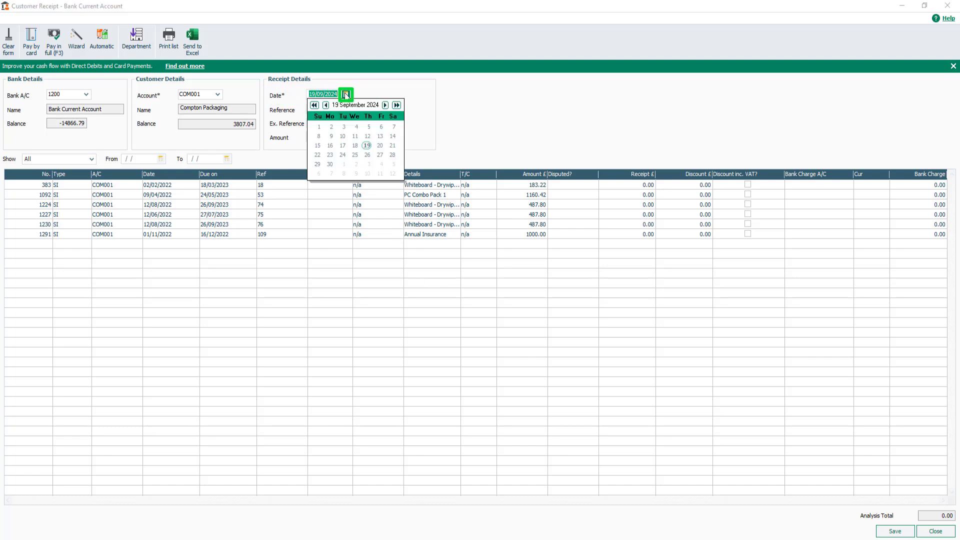
left_click(363, 94)
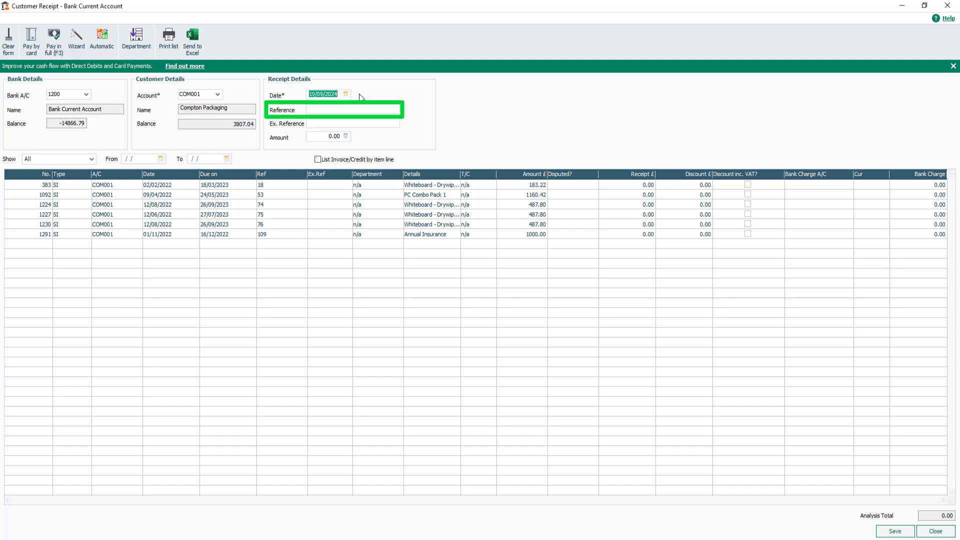
left_click(336, 107)
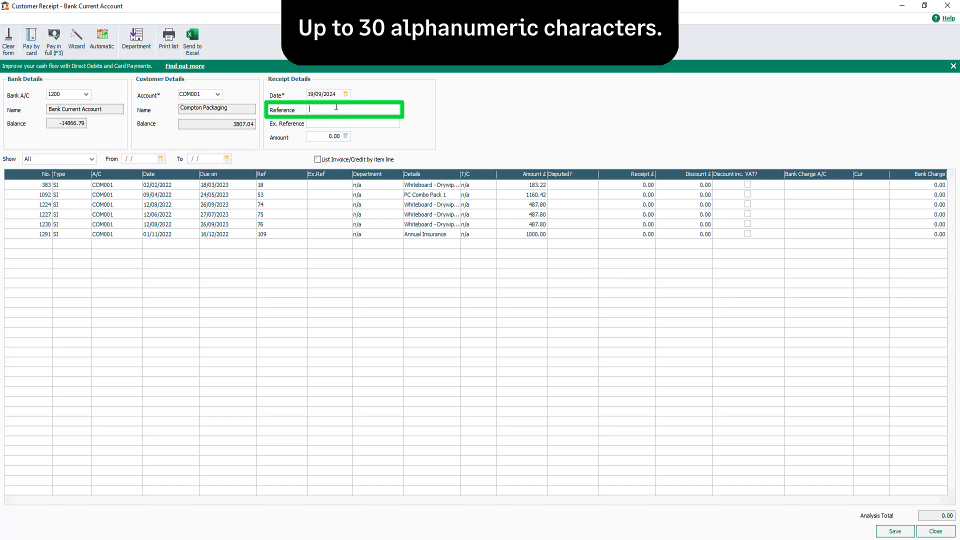
type("BACS")
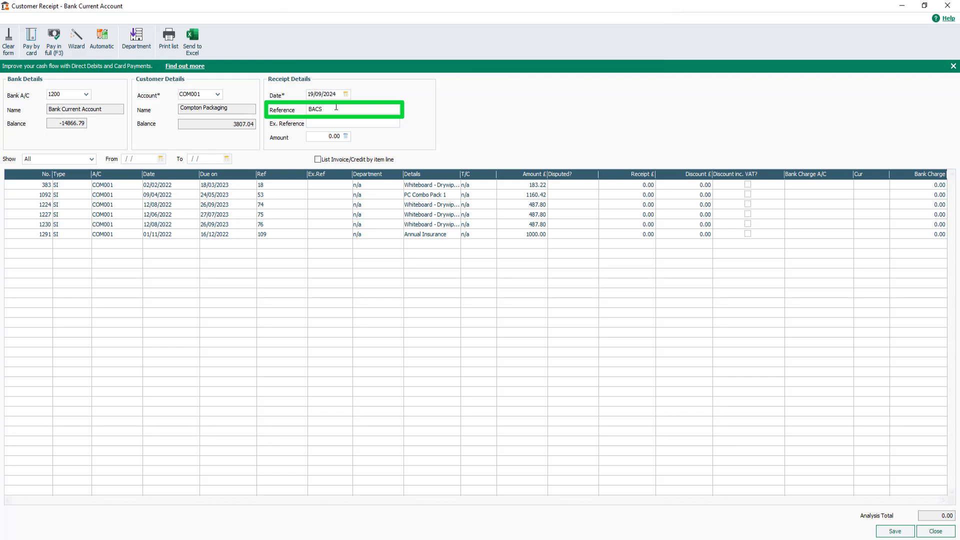
left_click(318, 123)
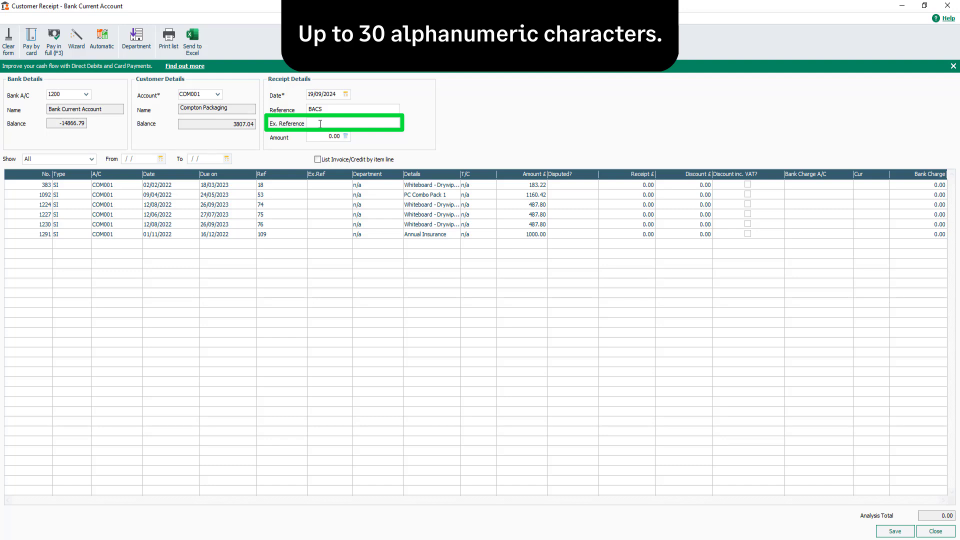
left_click(326, 137)
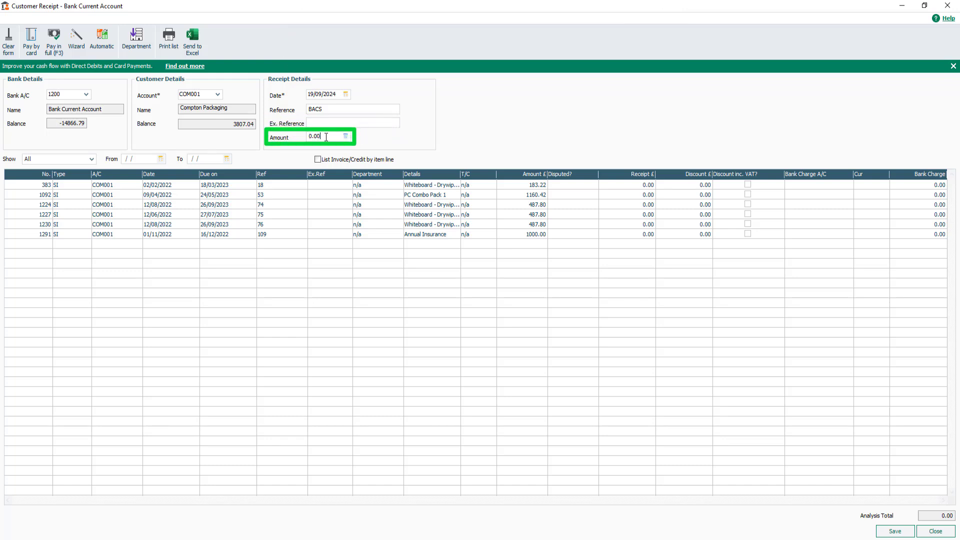
left_click_drag(326, 137, 299, 134)
type("2343.64")
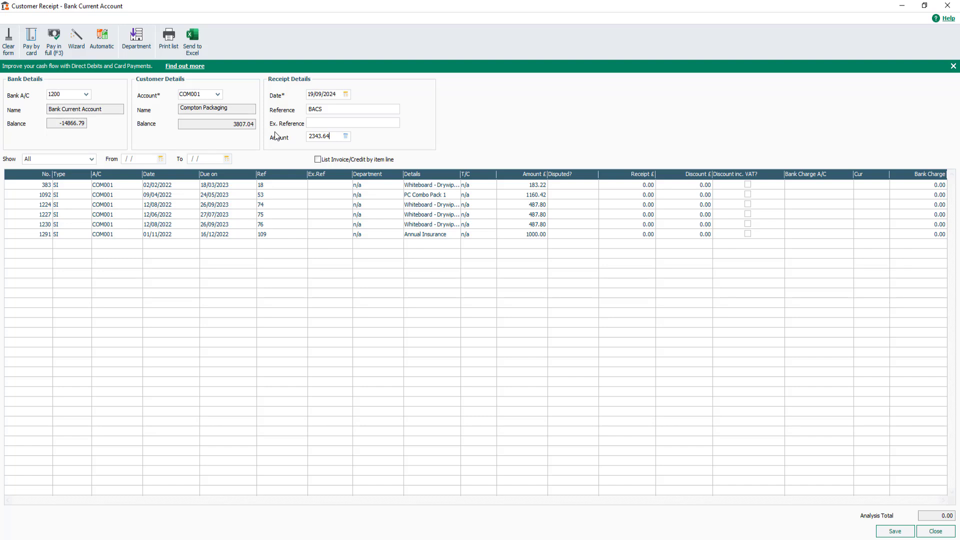
Review the transaction filter choices, keeping All, and view the outstanding invoices by item line before returning to the summary list
left_click(92, 159)
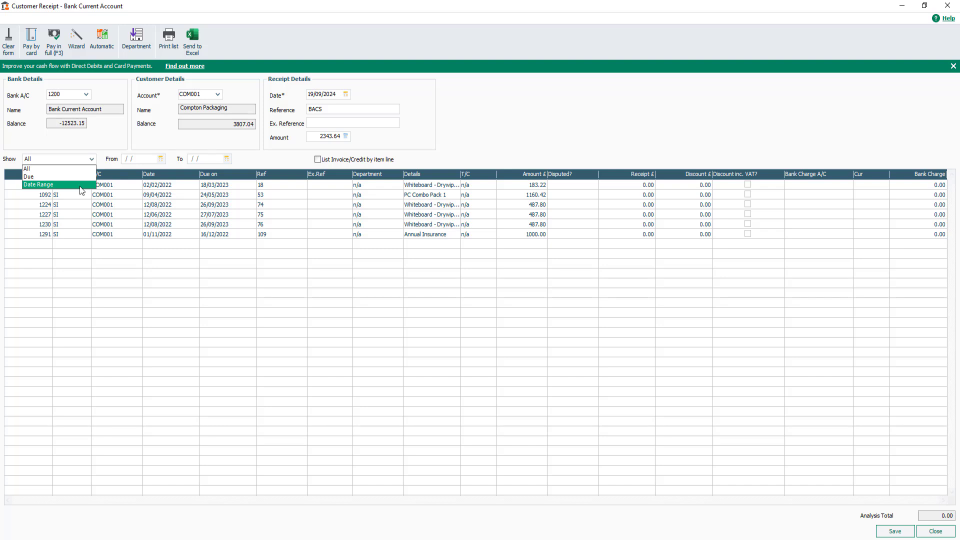
left_click(85, 171)
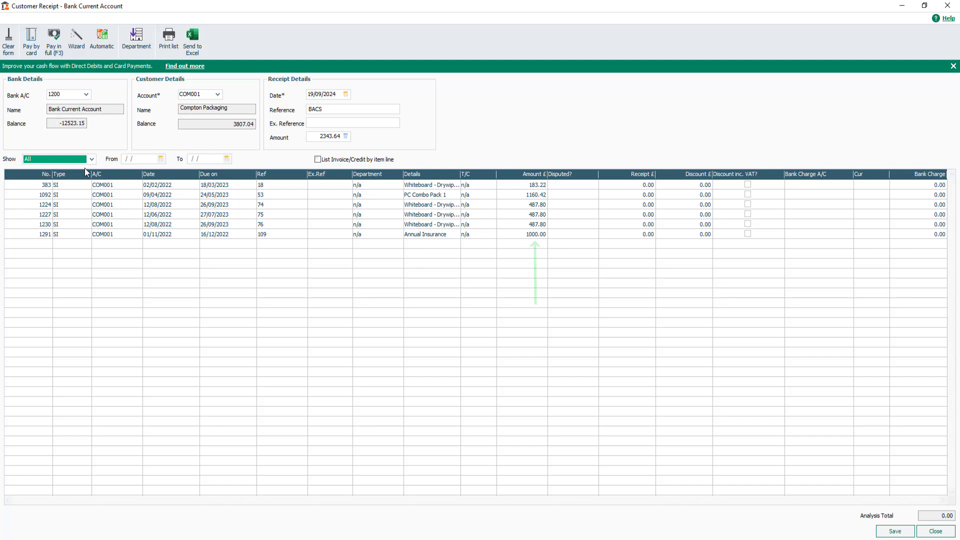
left_click(318, 160)
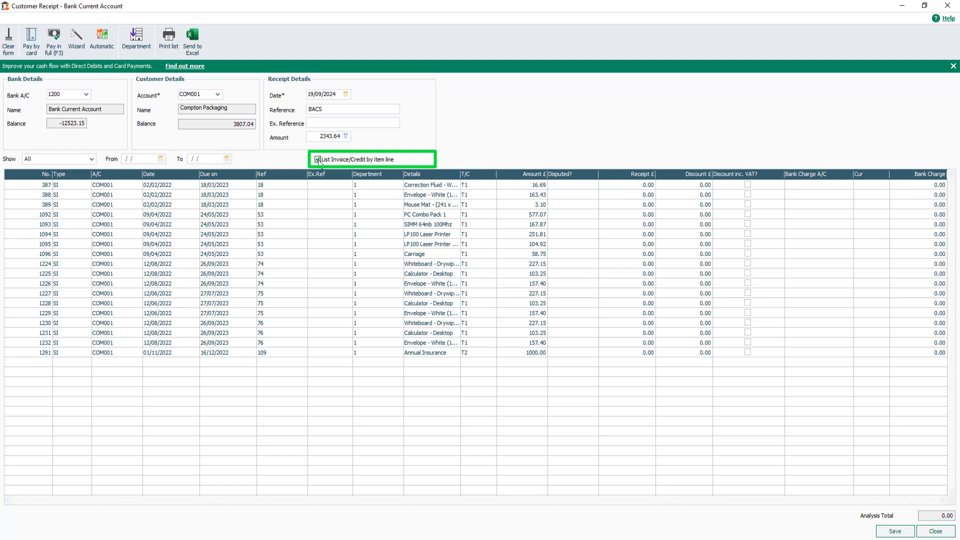
left_click(318, 160)
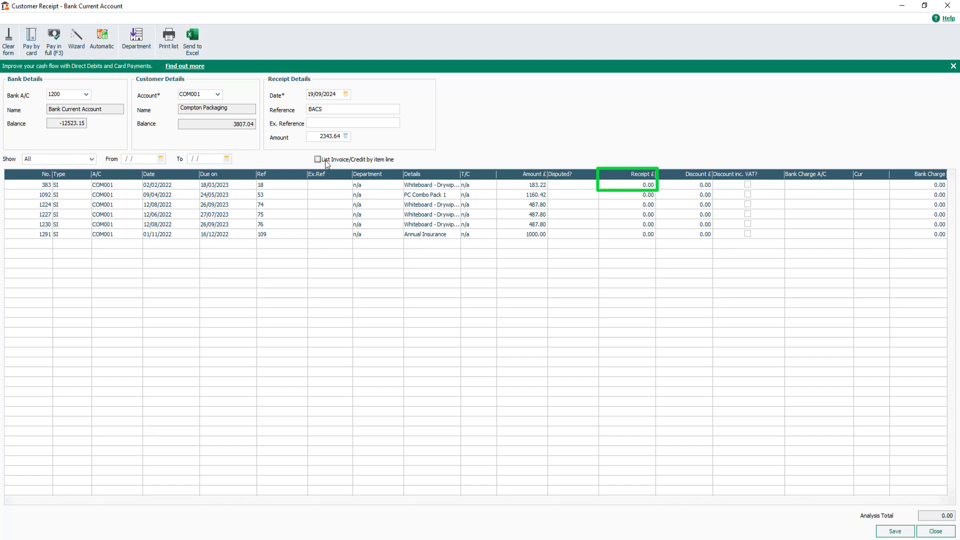
Allocate the receipt by paying in full the invoices with references 18, 53 and 109
left_click(639, 185)
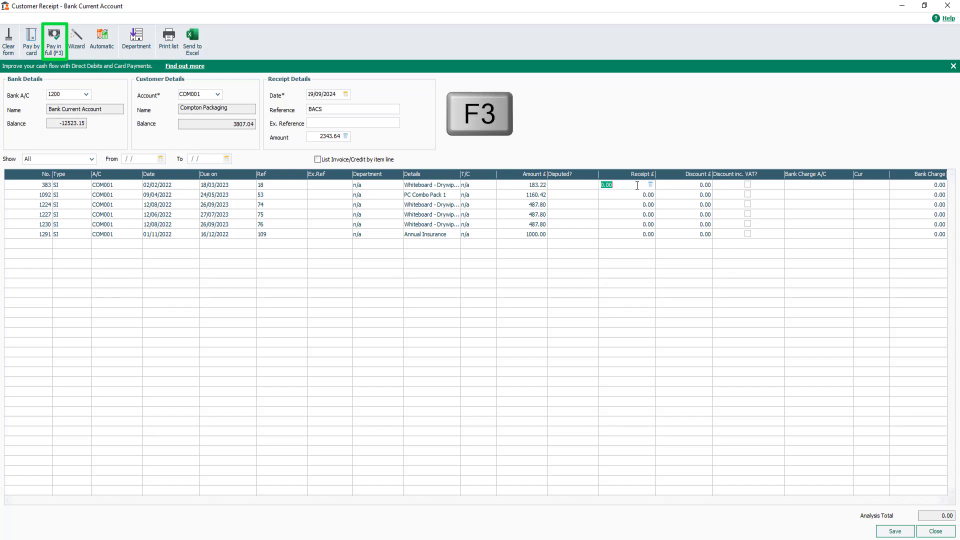
left_click(48, 38)
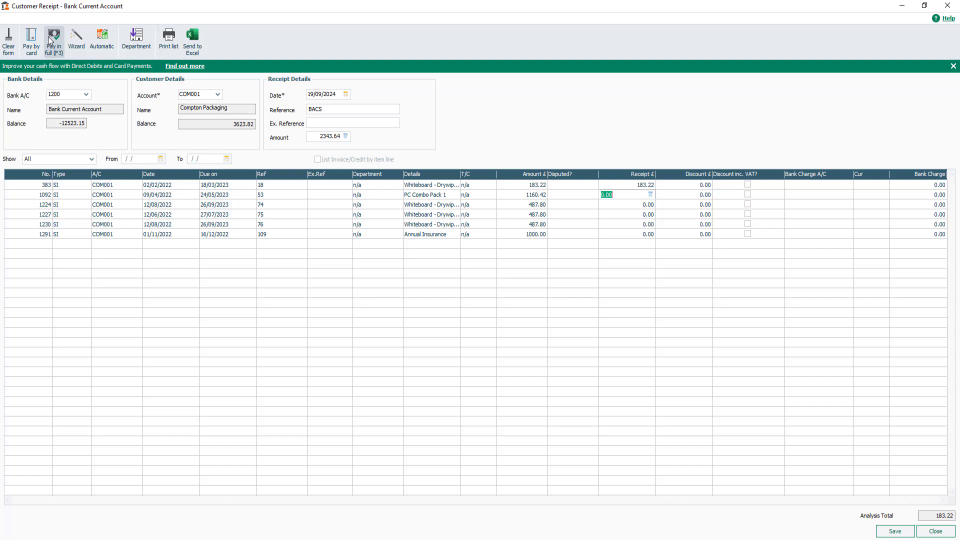
left_click(628, 195)
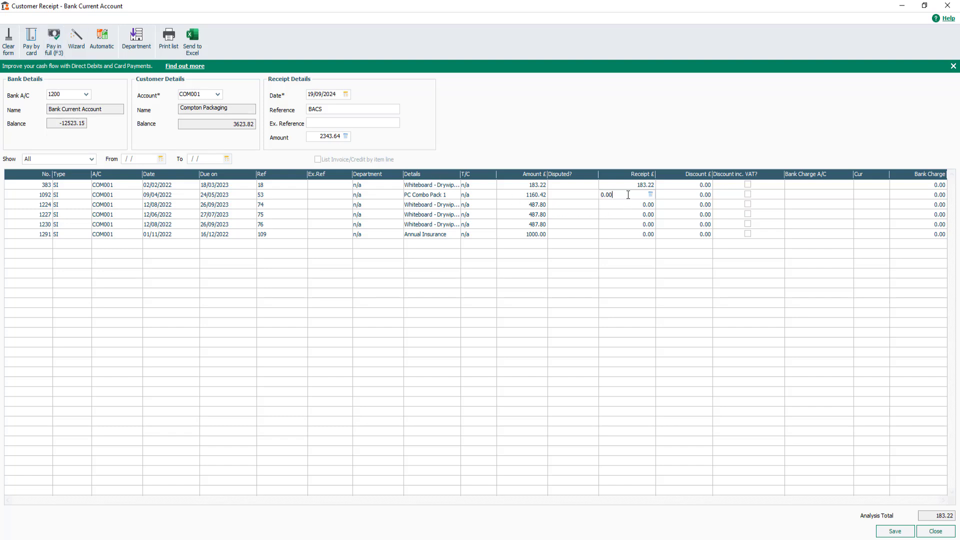
left_click(54, 44)
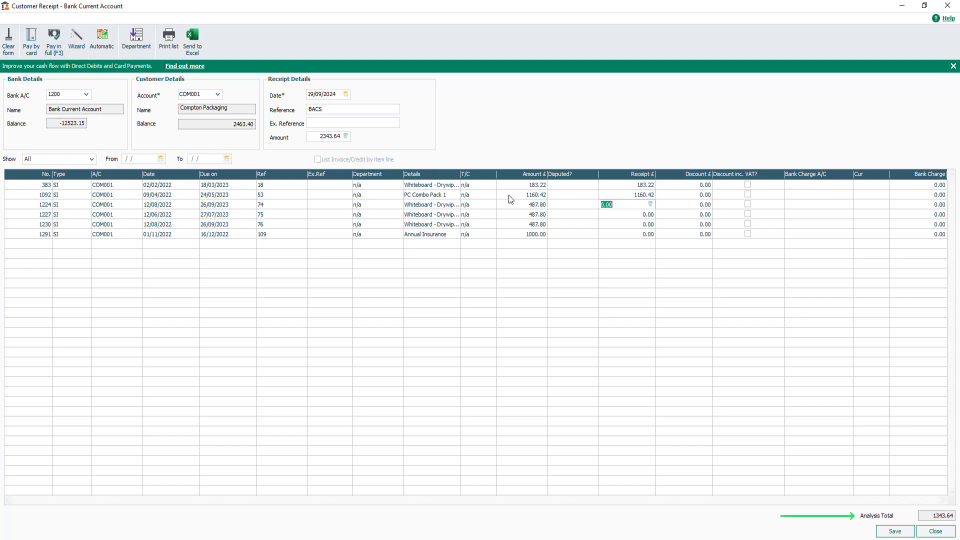
left_click(628, 235)
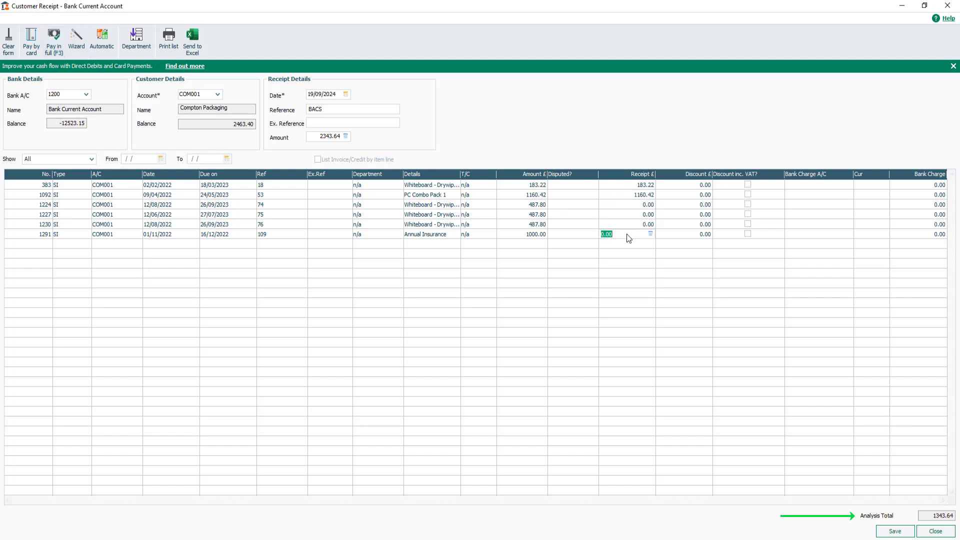
left_click(53, 42)
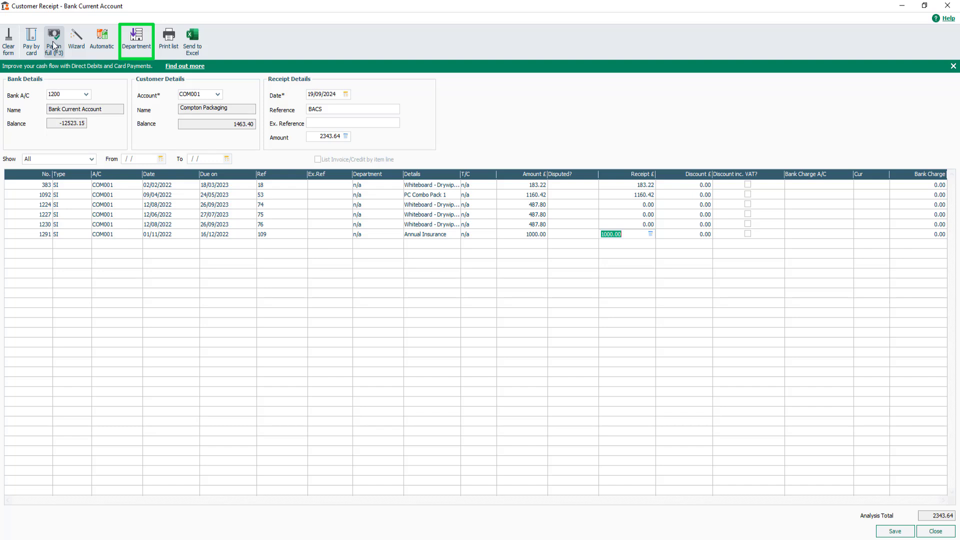
Assign the receipt to department 1 Sales and save it, closing the customer receipt form
left_click(148, 48)
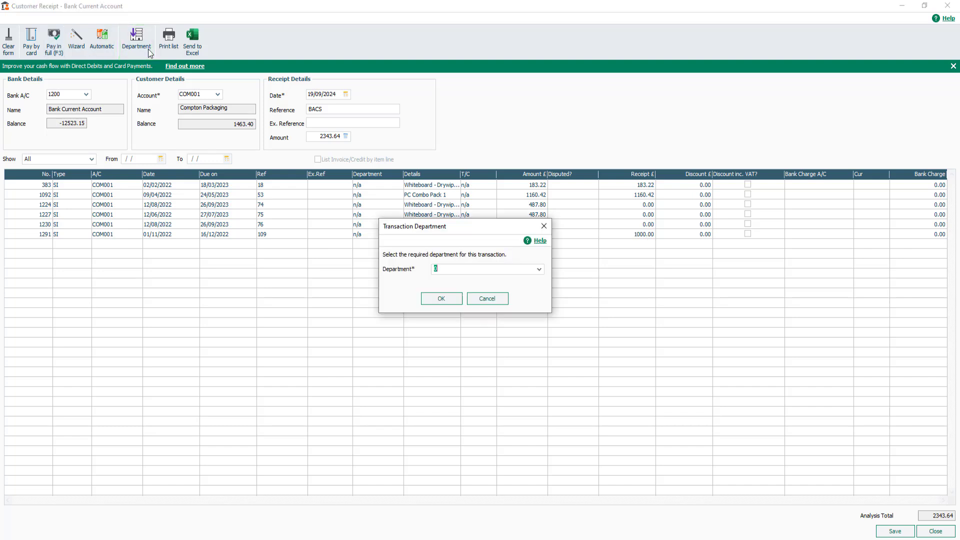
left_click(539, 269)
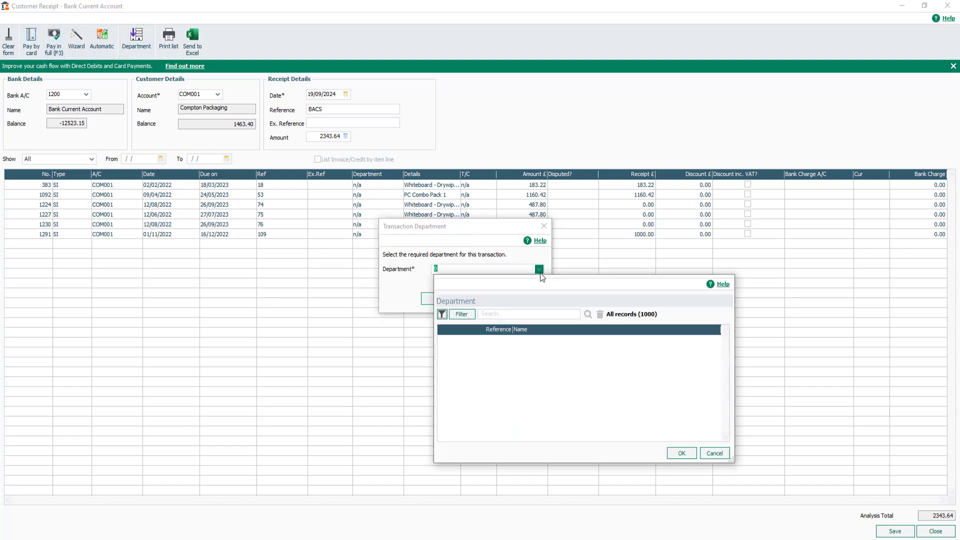
left_click(533, 350)
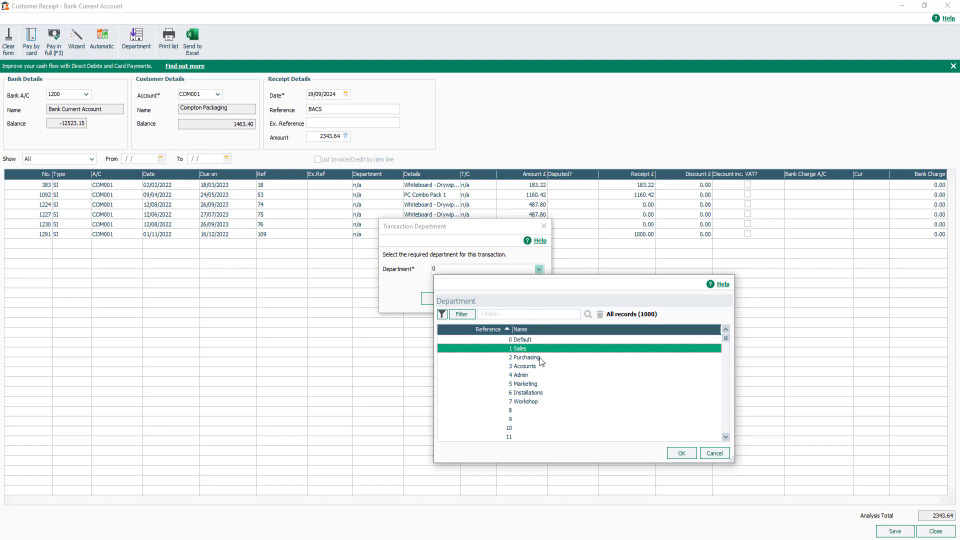
left_click(682, 455)
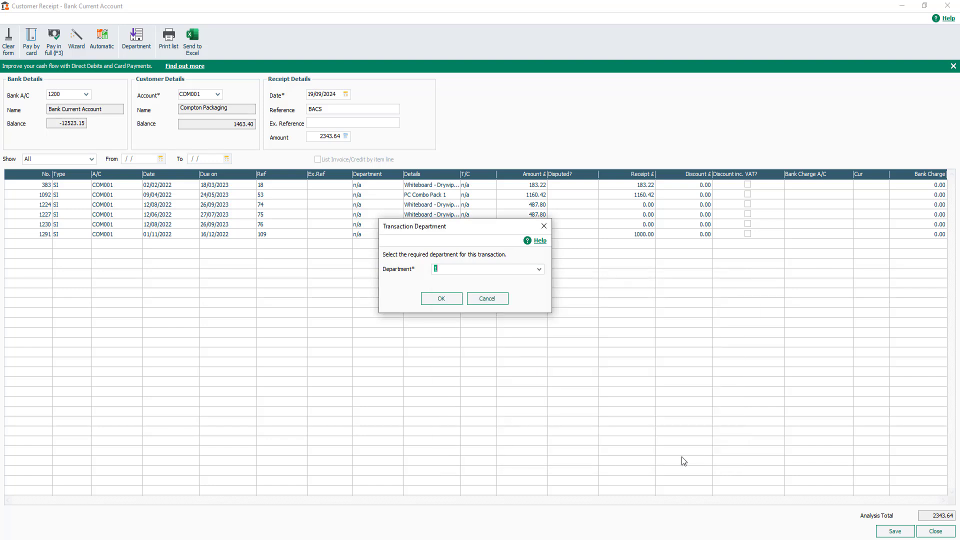
left_click(441, 299)
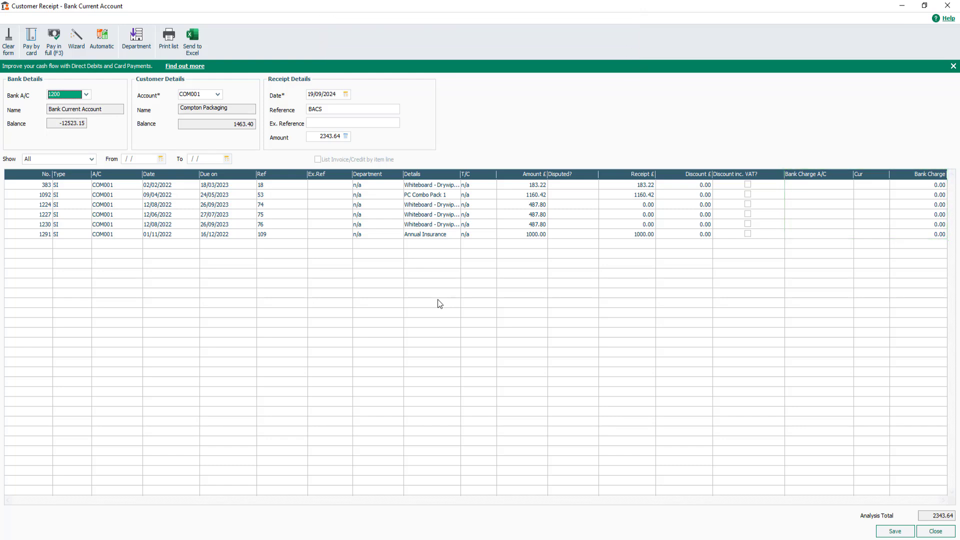
left_click(909, 531)
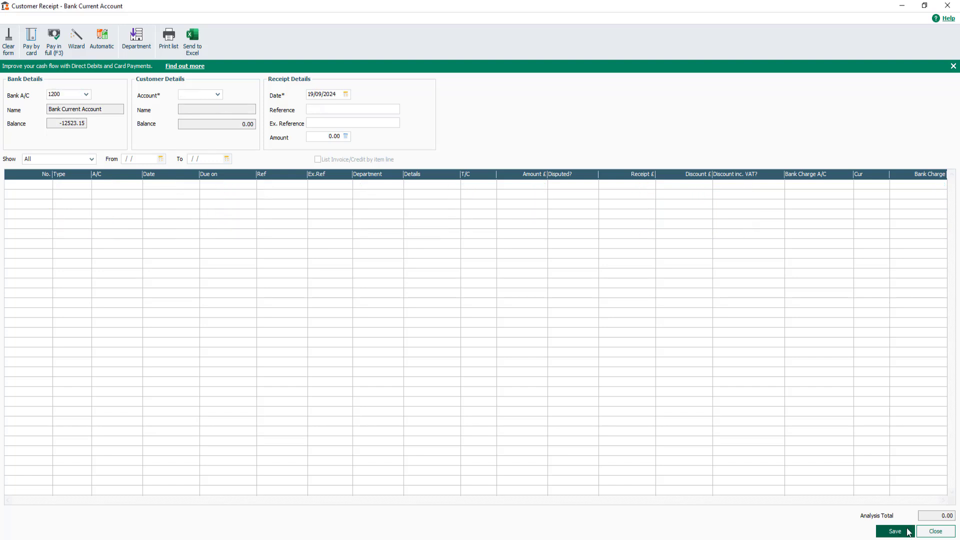
left_click(954, 533)
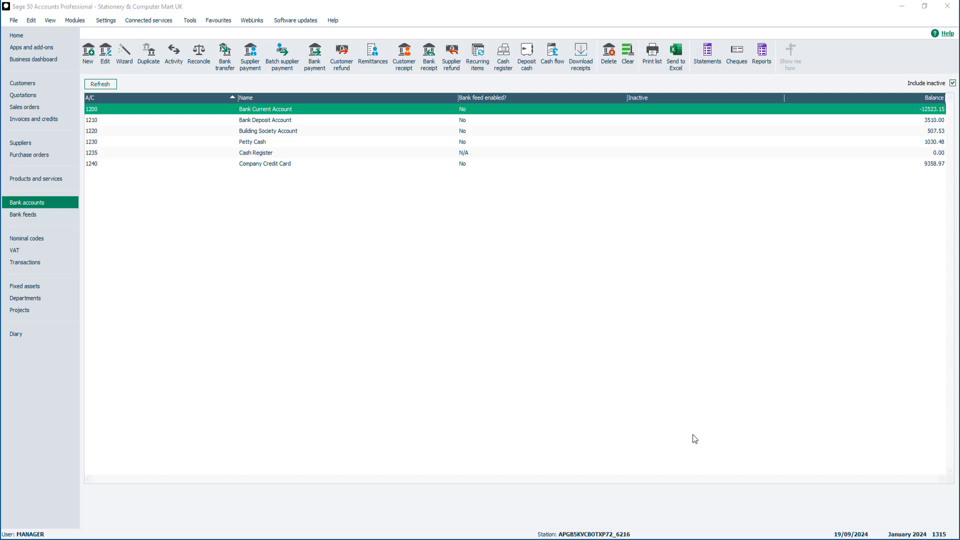
Examine Compton Packaging's customer activity for the new sales receipt, hiding and showing the allocation detail, and close it
left_click(37, 83)
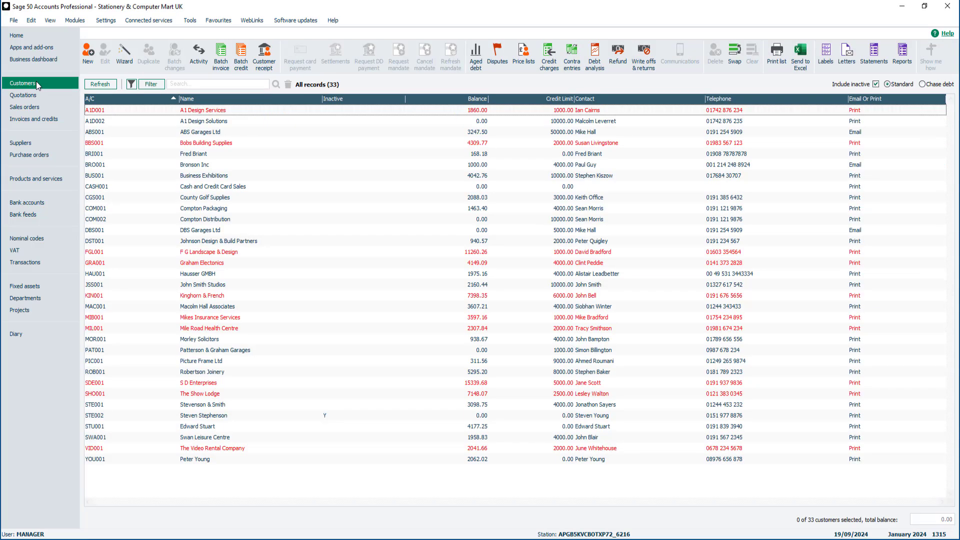
left_click(257, 212)
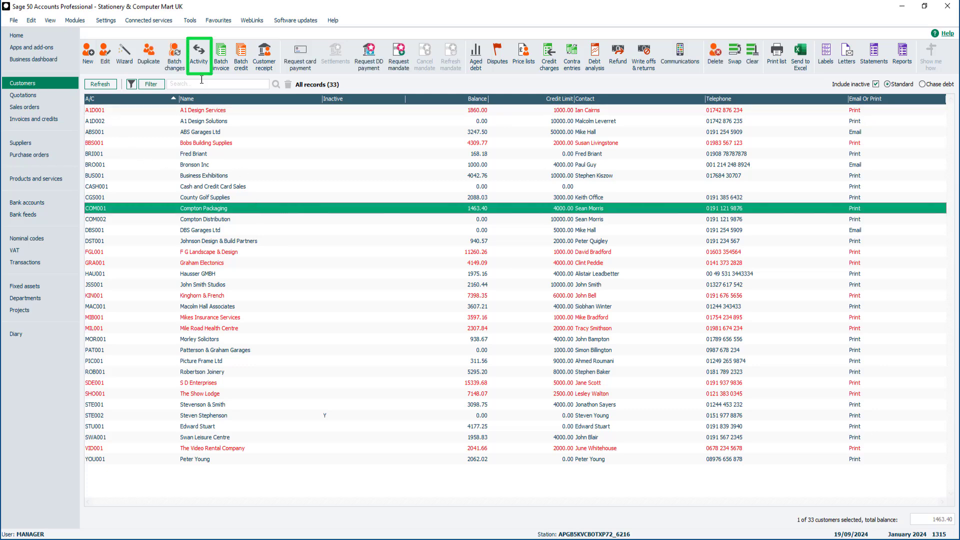
left_click(200, 60)
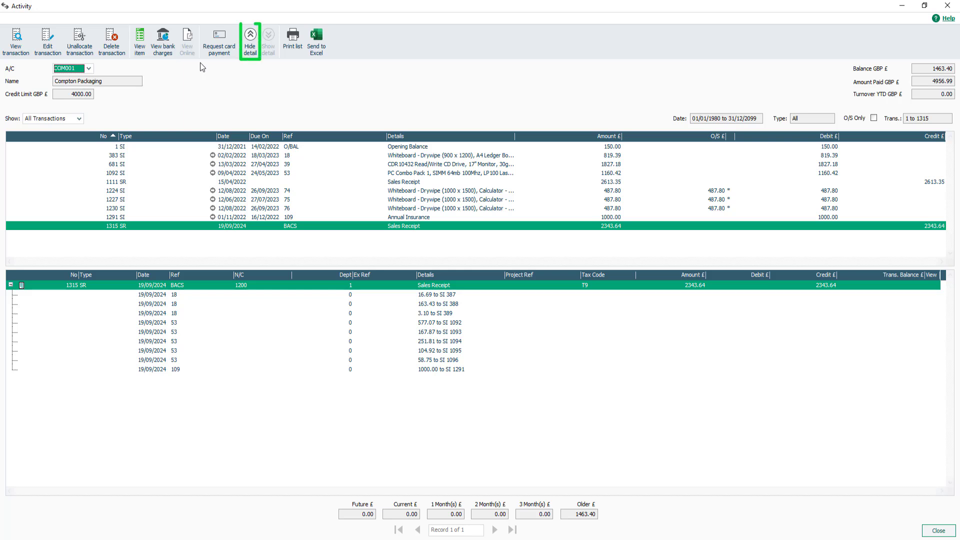
left_click(255, 51)
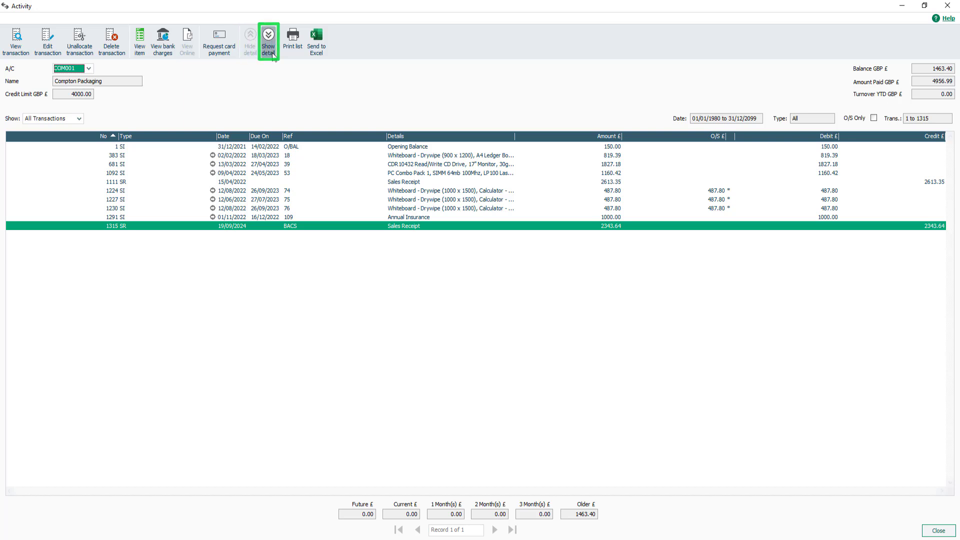
left_click(272, 53)
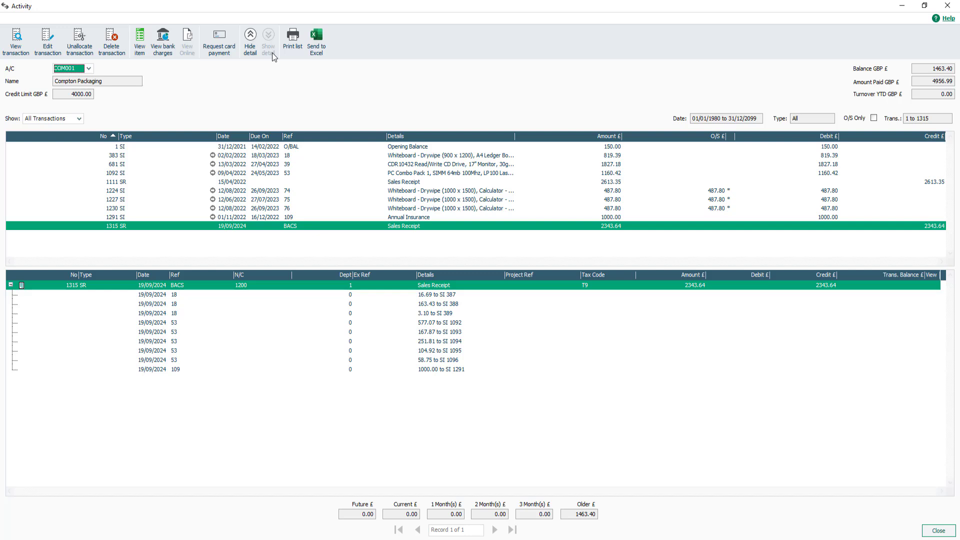
left_click(939, 531)
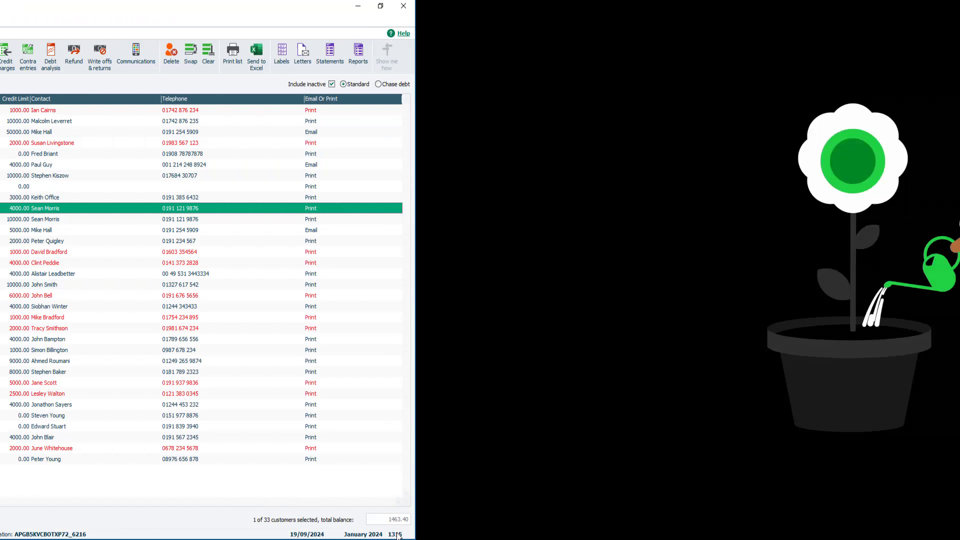